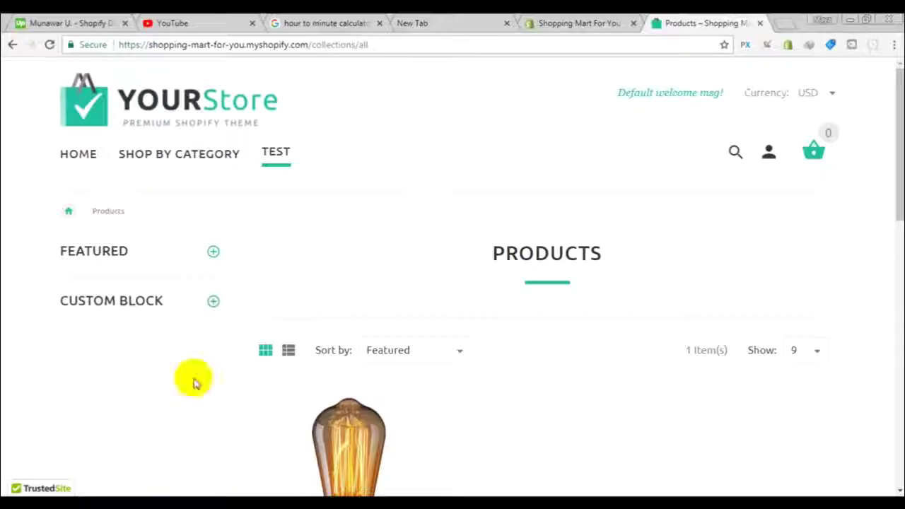
Reload the storefront products page and switch the store currency to EUR.
click(179, 117)
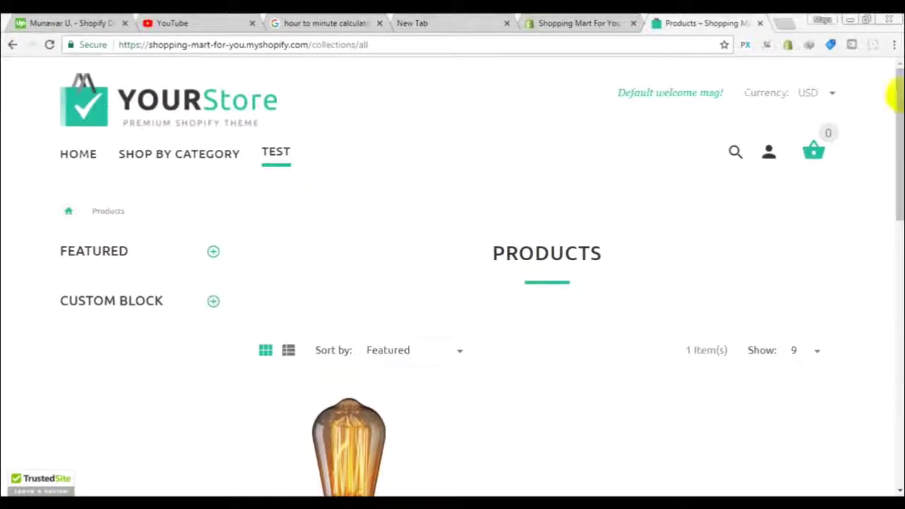
drag(897, 131, 897, 171)
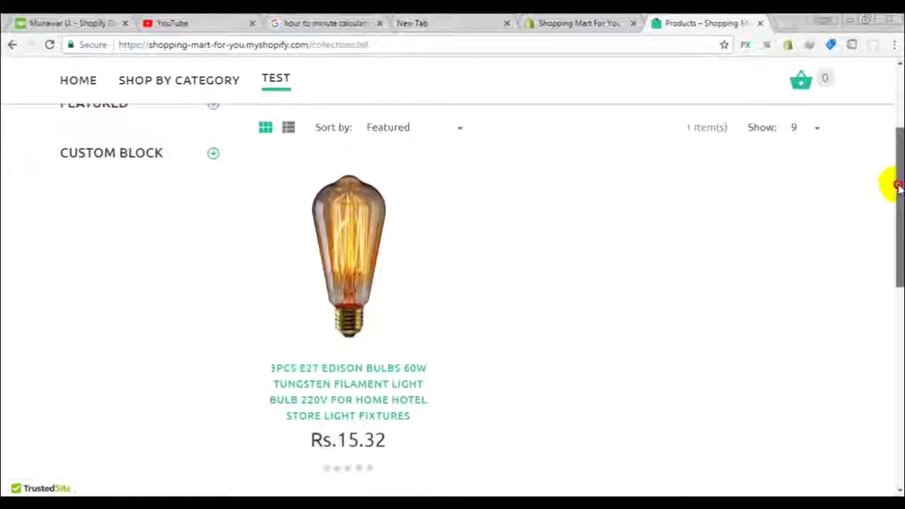
drag(897, 171, 895, 102)
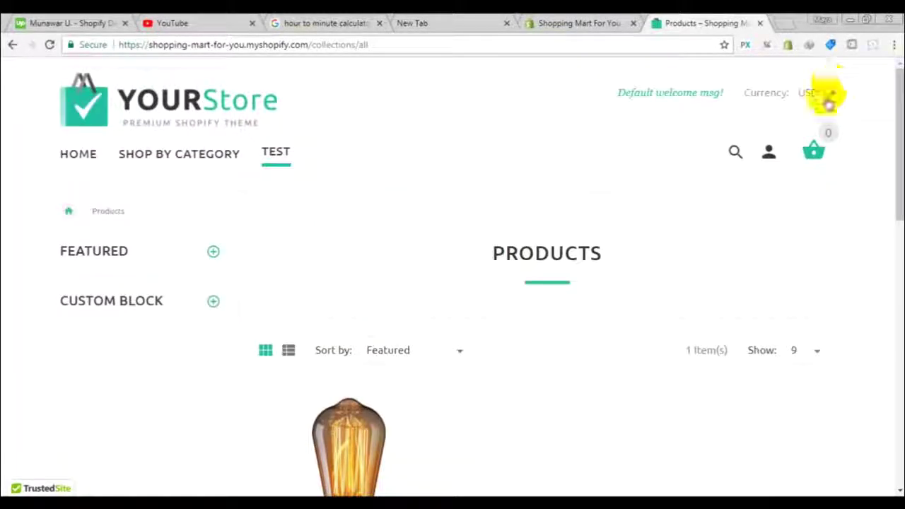
click(825, 96)
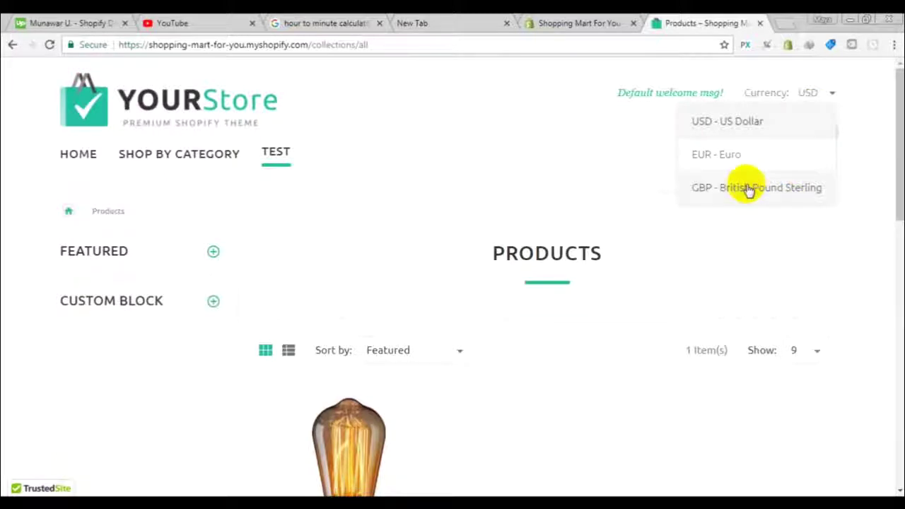
click(771, 157)
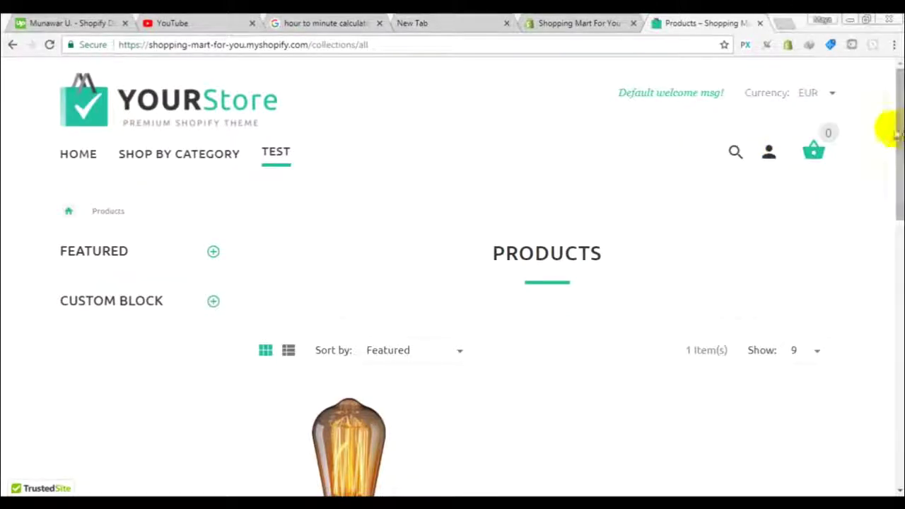
drag(895, 134, 900, 221)
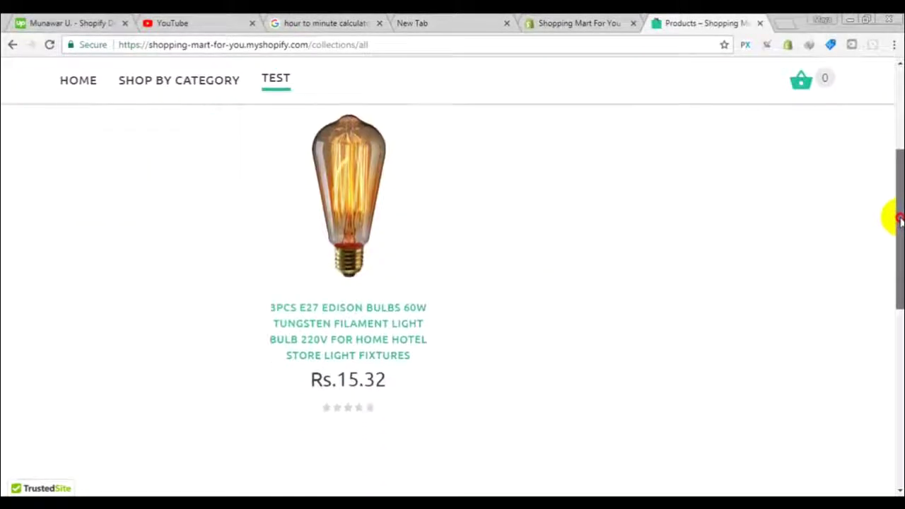
scroll(899, 221, down, 1)
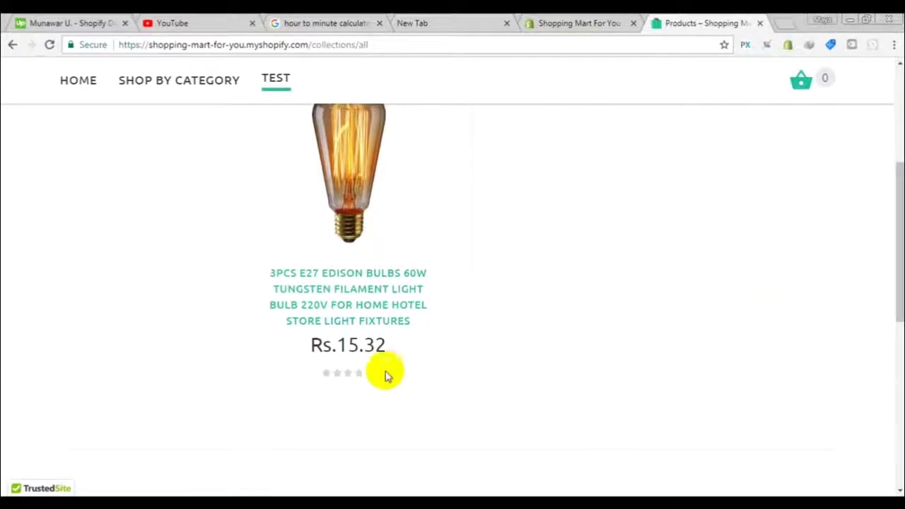
Check the bulb's price text, which still reads Rs.15.32.
drag(323, 362, 404, 361)
click(604, 285)
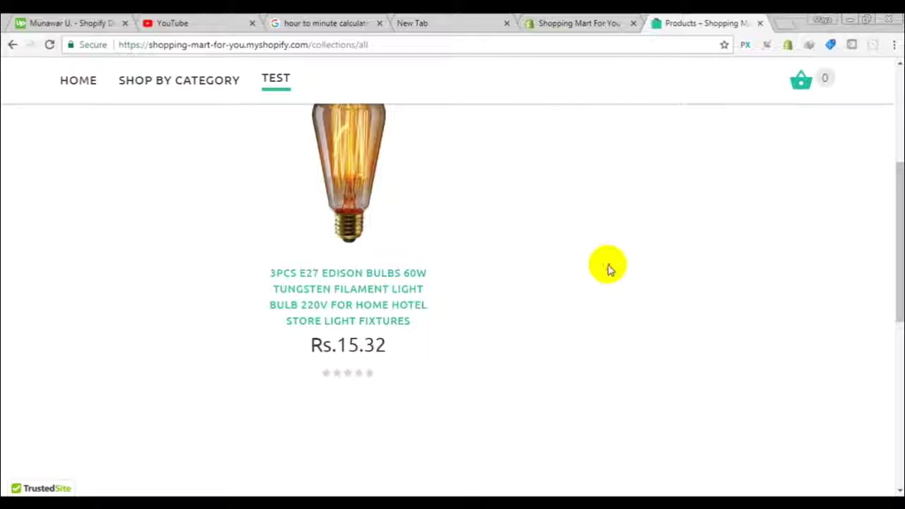
click(889, 164)
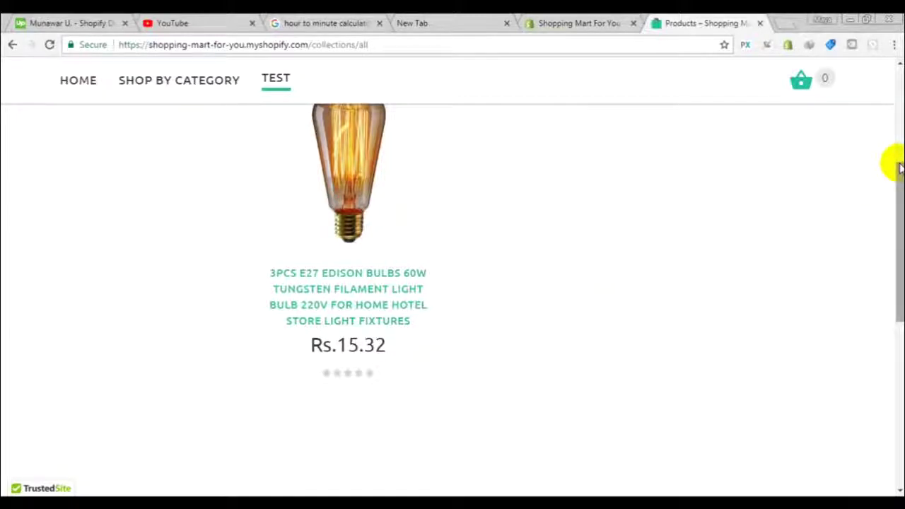
scroll(892, 163, up, 2)
scroll(891, 162, up, 3)
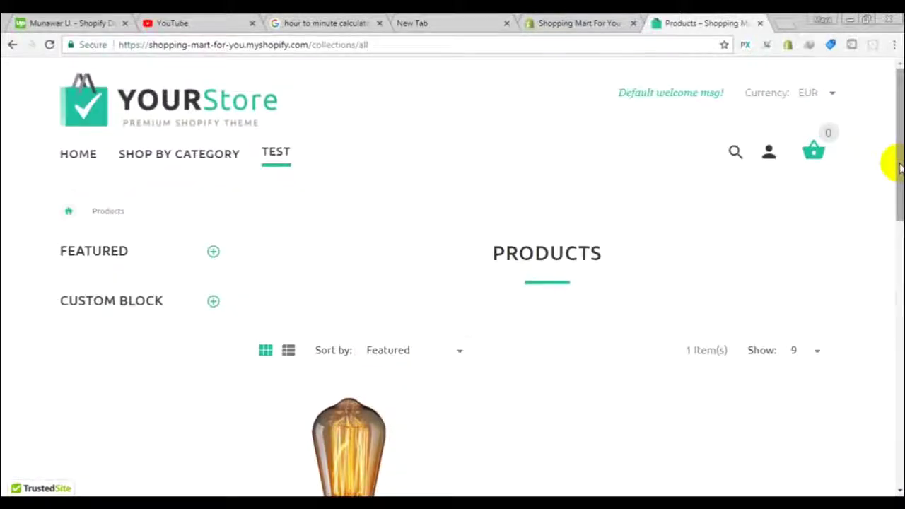
Switch the storefront currency to USD, then GBP, and return to the admin Themes page.
click(834, 94)
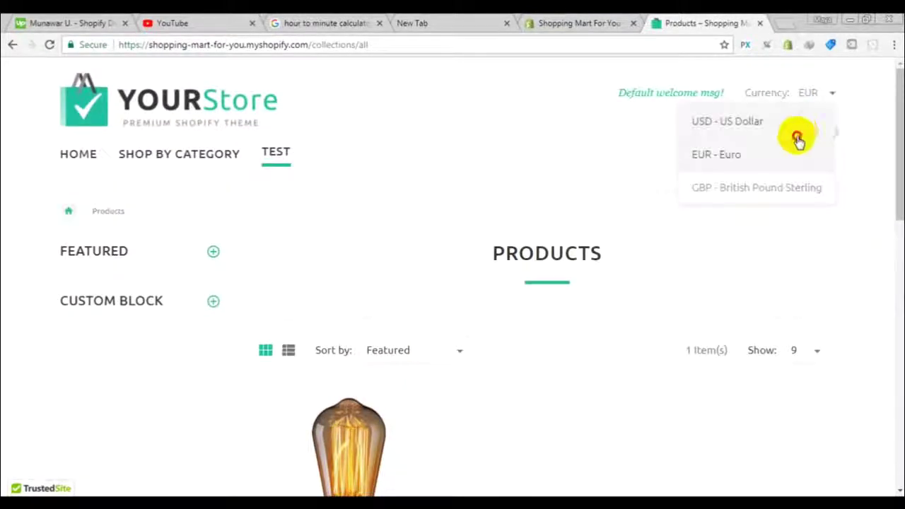
click(798, 131)
click(829, 98)
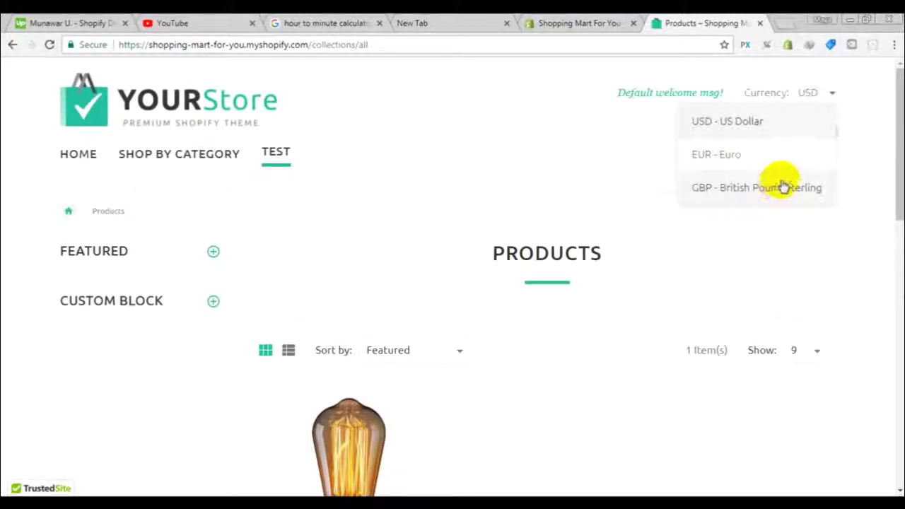
click(783, 184)
scroll(782, 184, down, 3)
scroll(782, 184, down, 2)
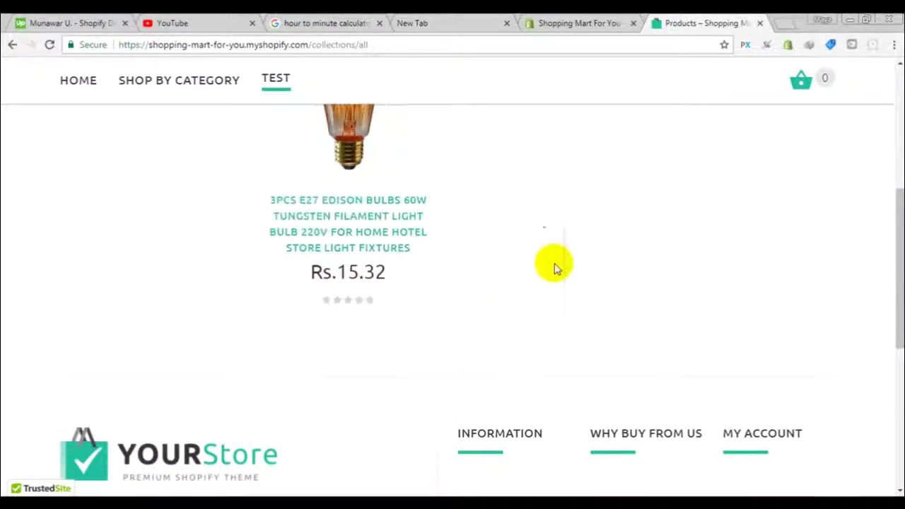
click(582, 21)
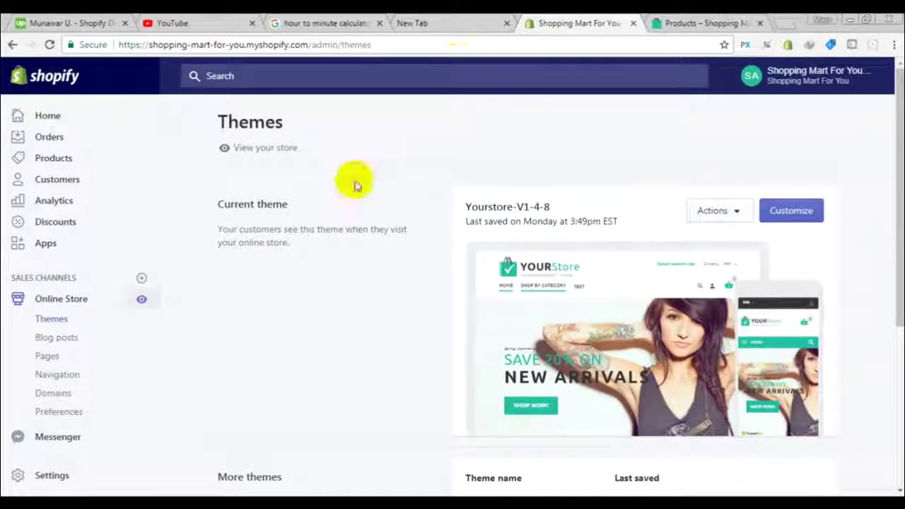
Open Settings > General and find the Pakistani Rupee (PKR) currency under Standards and formats.
click(54, 475)
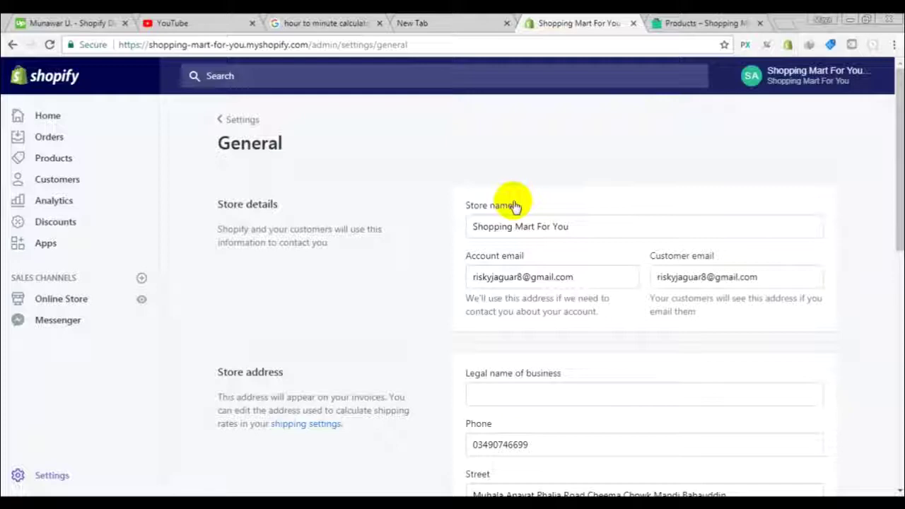
scroll(514, 206, down, 3)
scroll(515, 205, down, 3)
scroll(514, 202, down, 2)
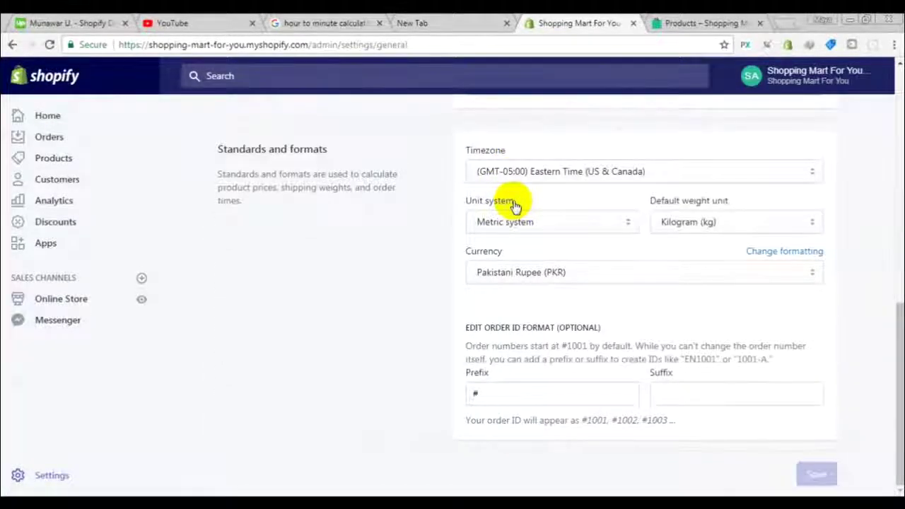
scroll(515, 203, up, 1)
scroll(515, 202, down, 1)
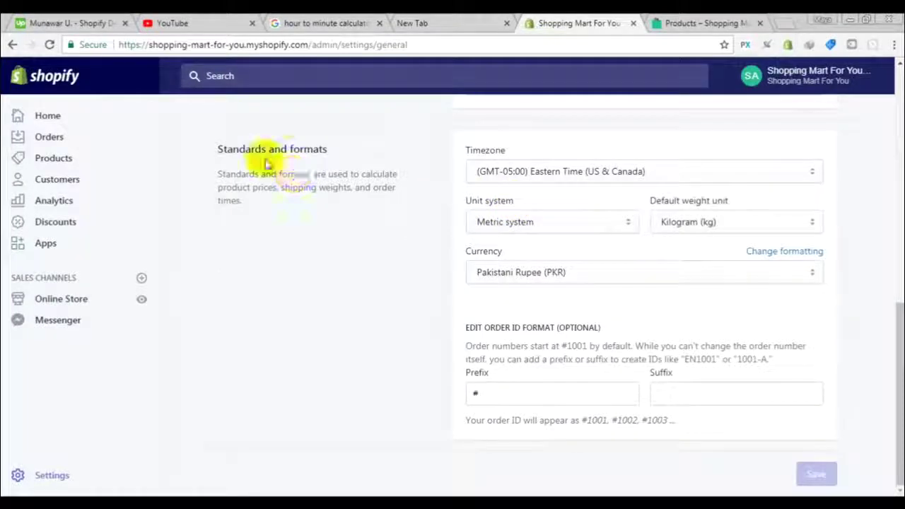
drag(281, 151, 324, 157)
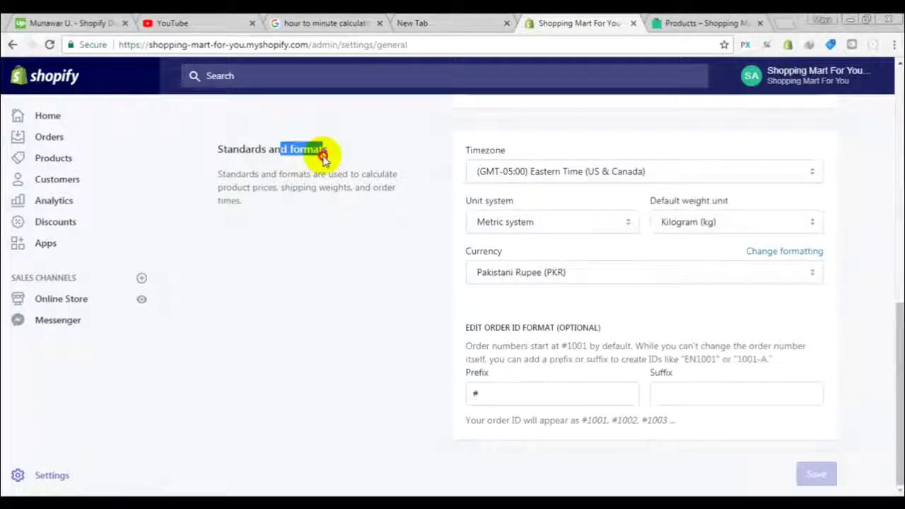
click(378, 158)
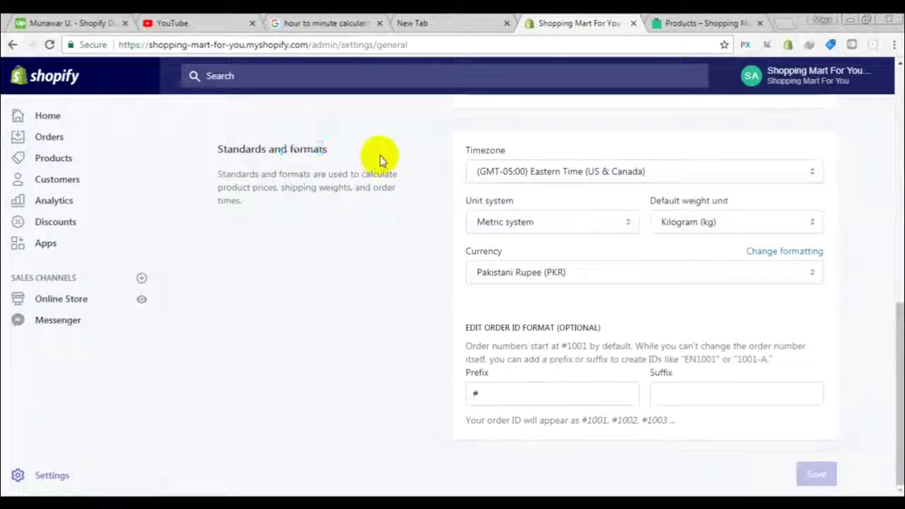
double_click(484, 254)
click(521, 252)
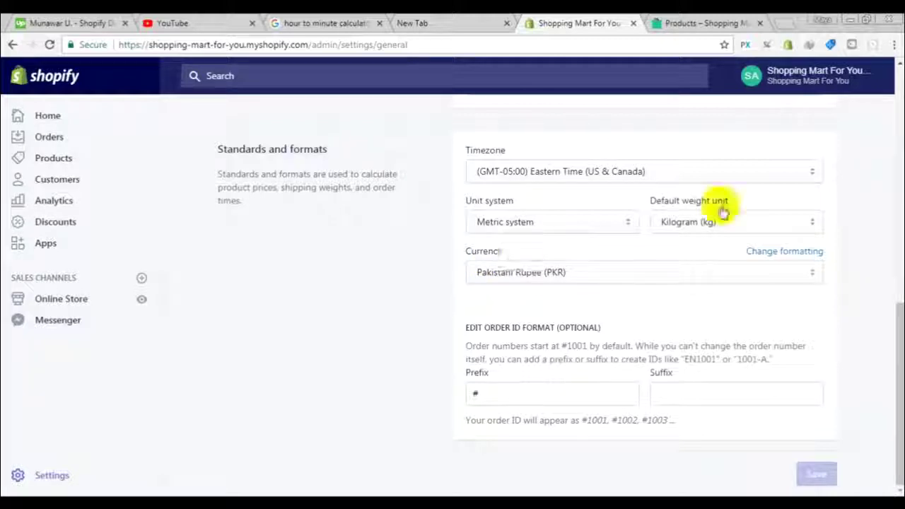
Show the Currency Formatting fields and start editing the HTML with currency format.
click(788, 254)
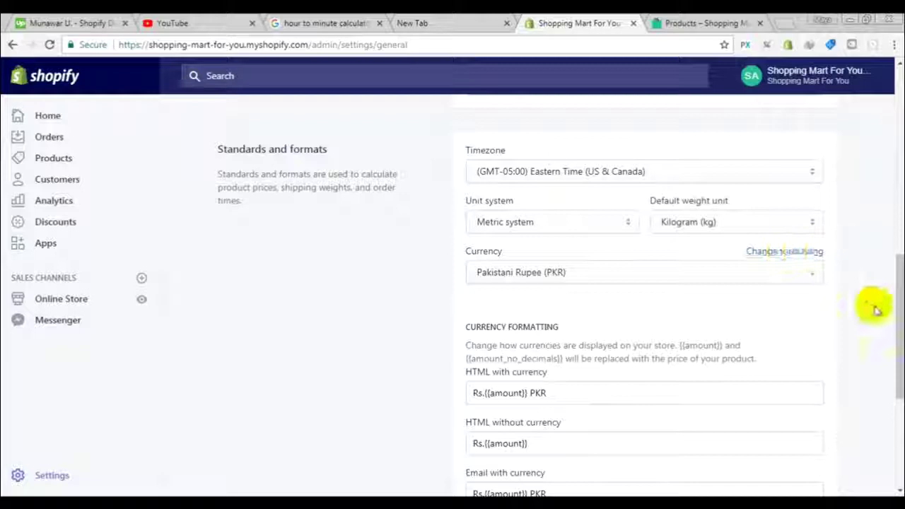
mouse_move(891, 298)
mouse_down()
mouse_move(896, 360)
mouse_move(898, 314)
mouse_up()
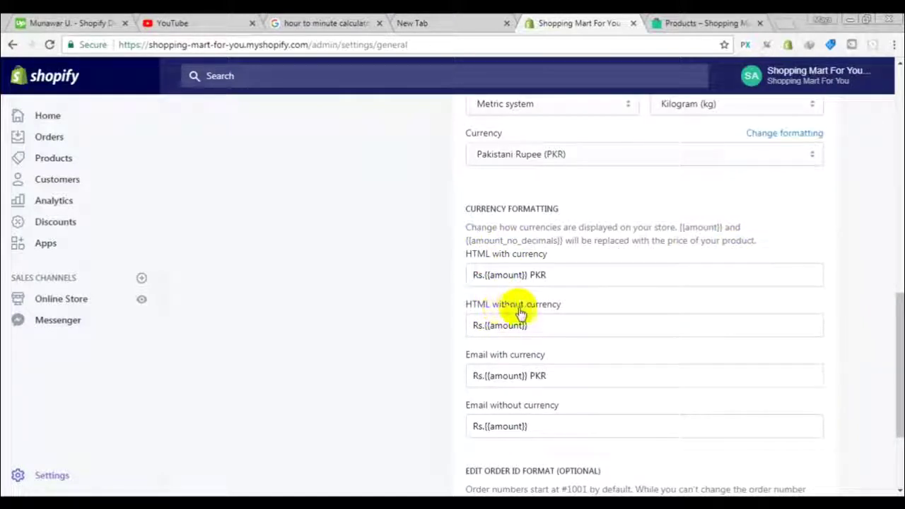
click(473, 274)
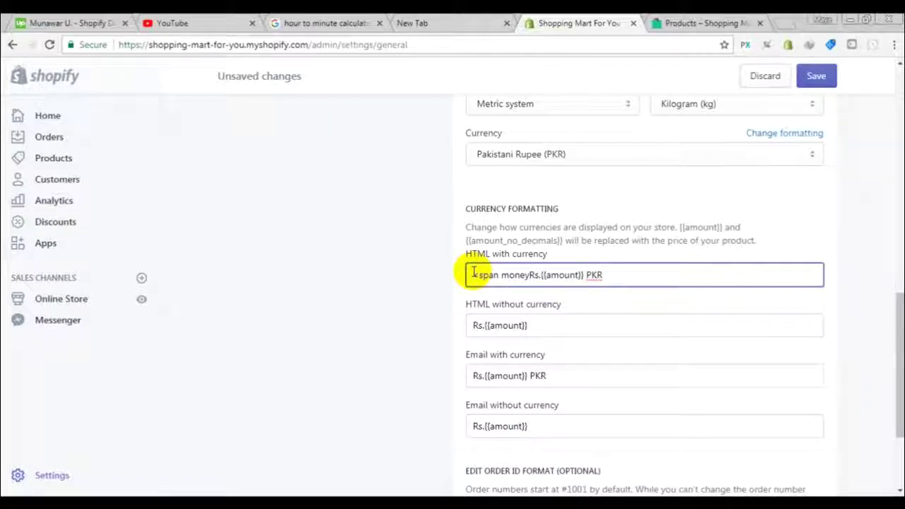
Make the HTML with currency format read <span class="money">Rs.{{amount}} PKR</span>.
text(">)
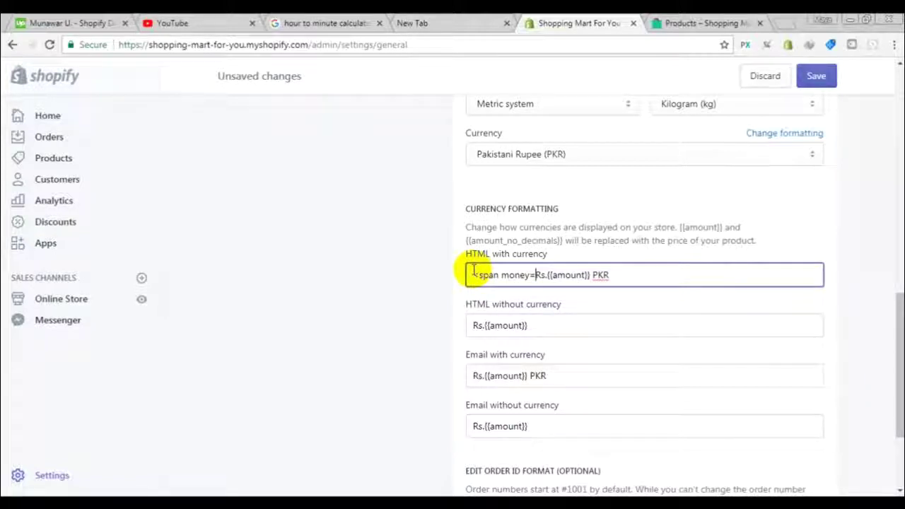
text(")
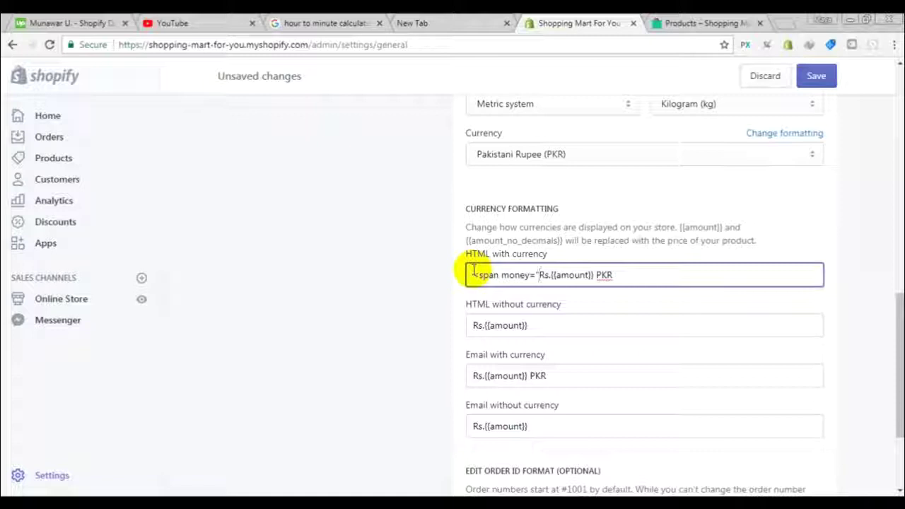
key(BackSpace)
key(BackSpace)
key(BackSpace)
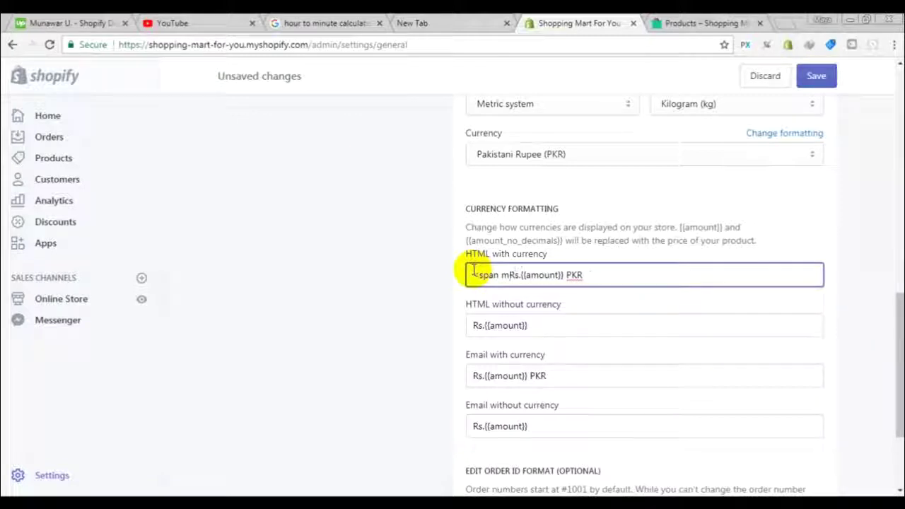
text(c)
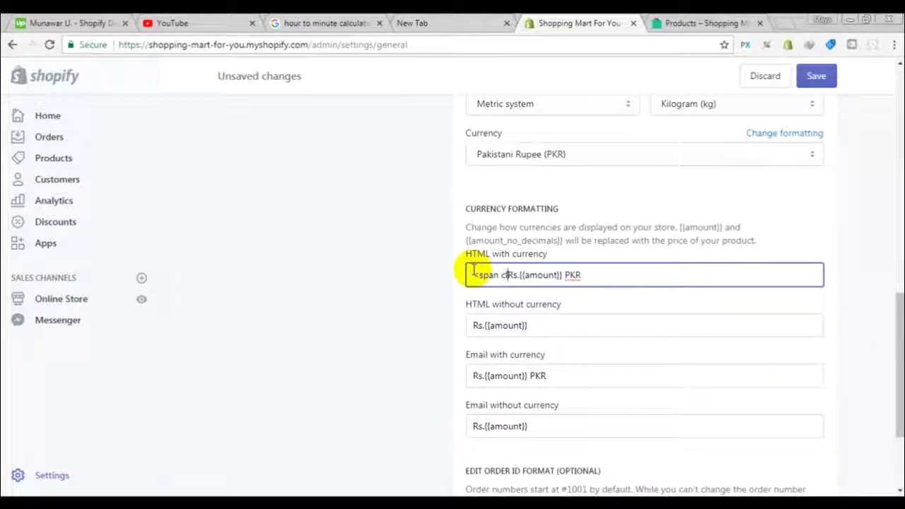
text(lass)
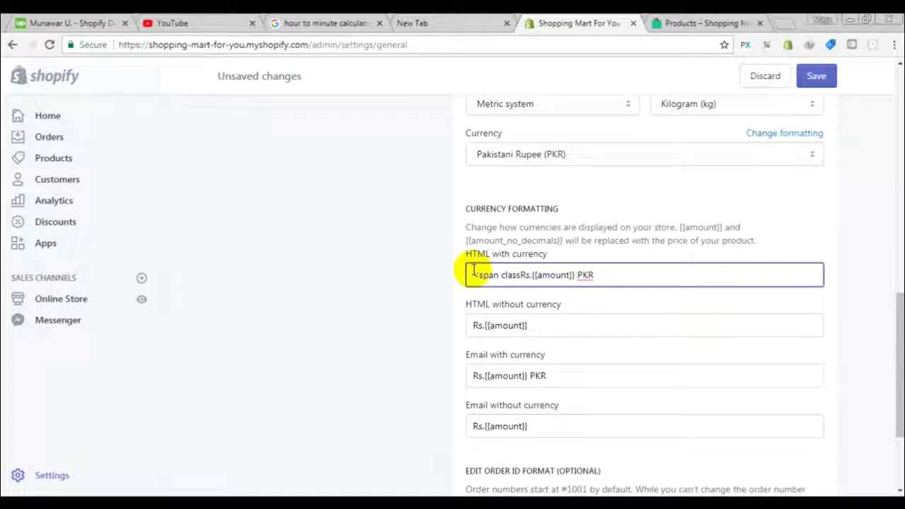
text(=")
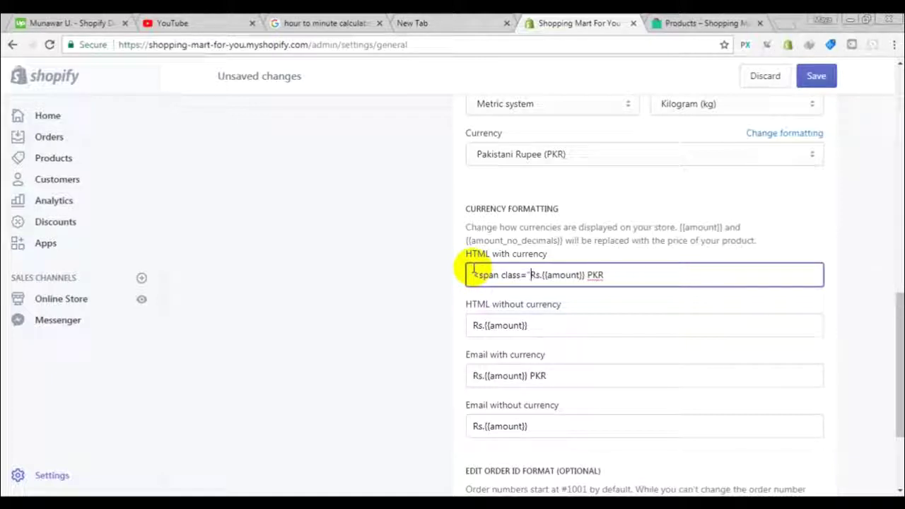
text(mone)
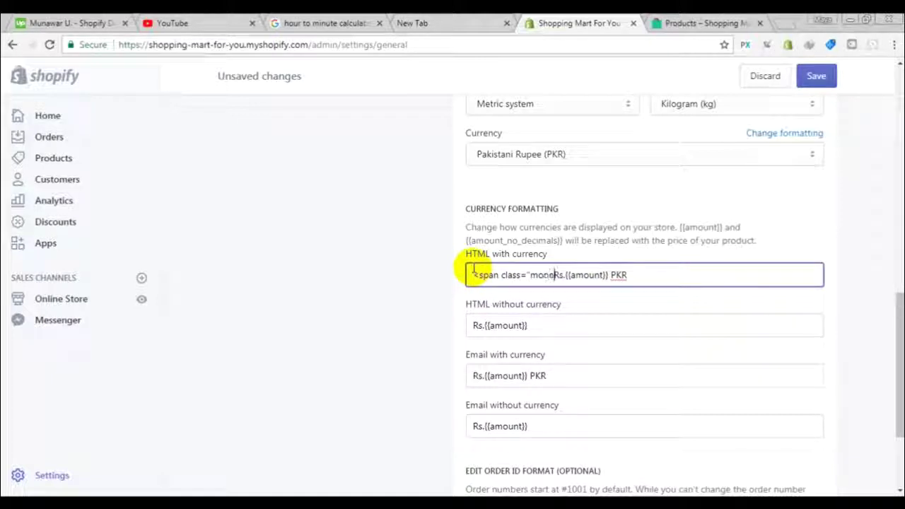
text(y")
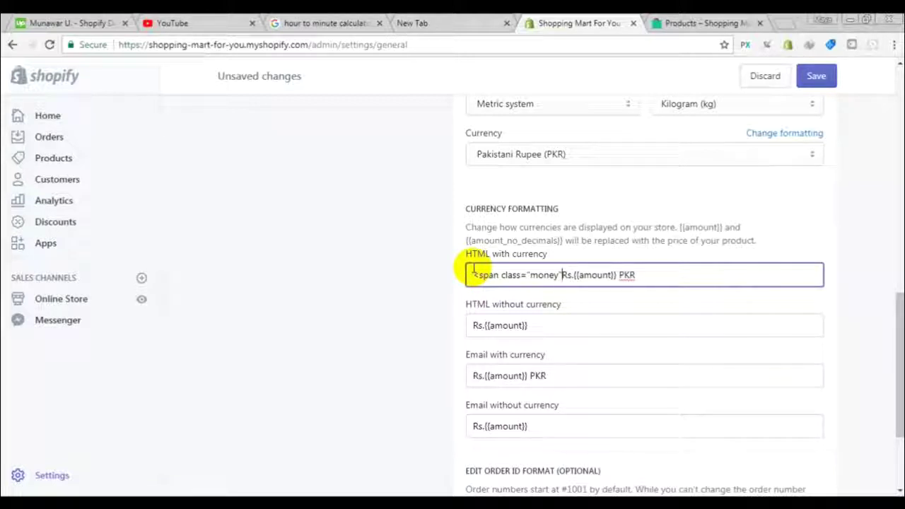
text(>)
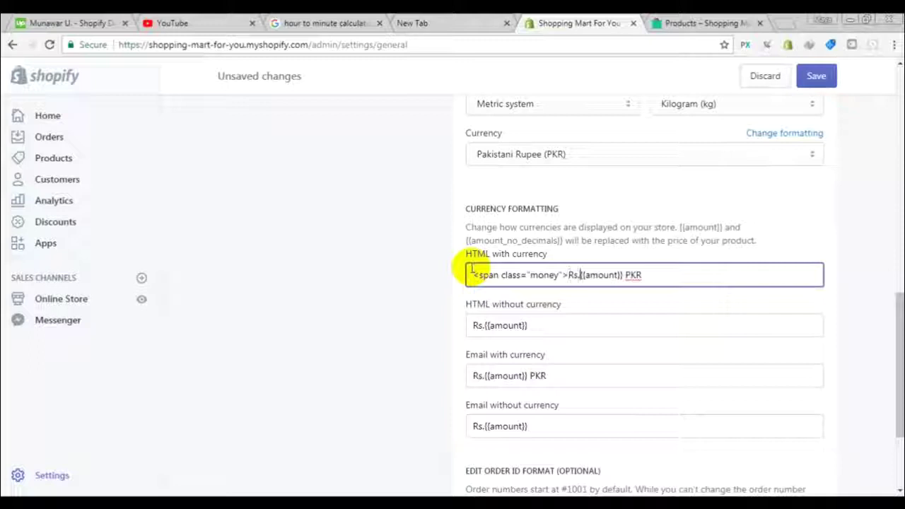
key(Right)
key(Right)
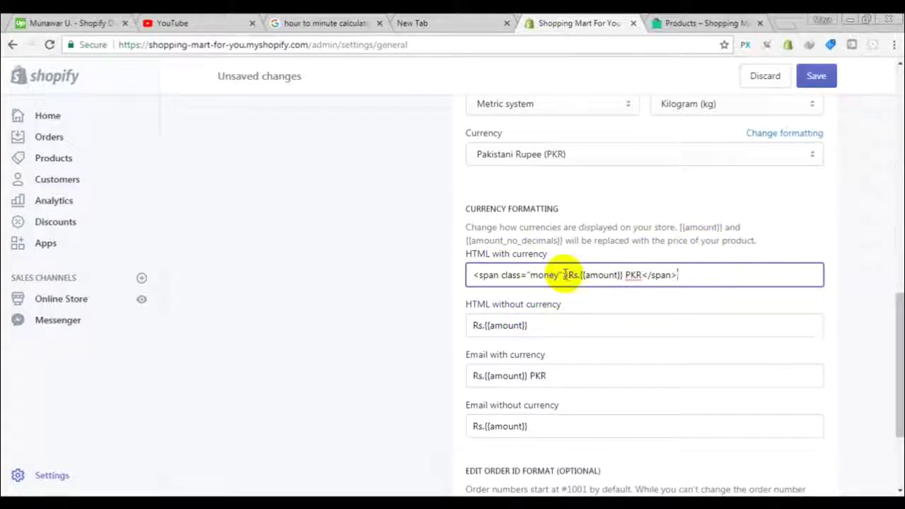
Copy the opening <span class="money"> tag and paste it before Rs.{{amount}} in HTML without currency.
drag(566, 274, 475, 281)
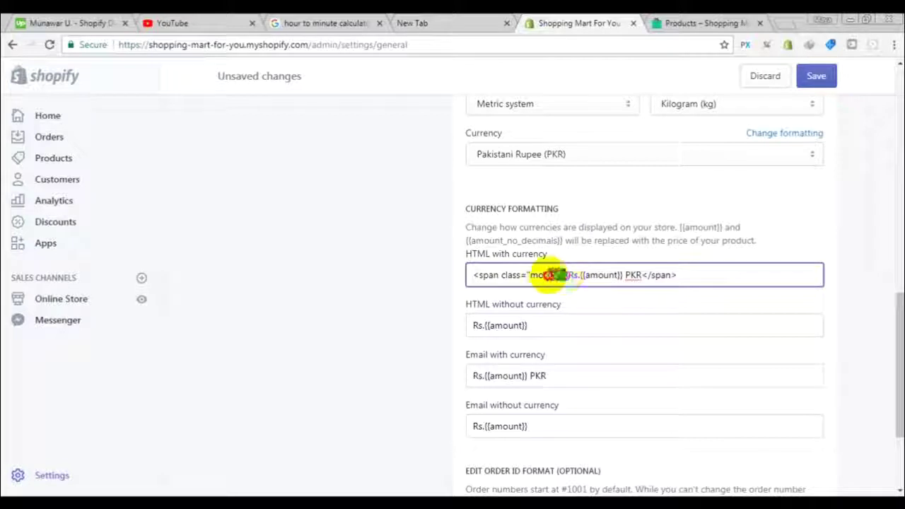
right_click(480, 280)
click(517, 304)
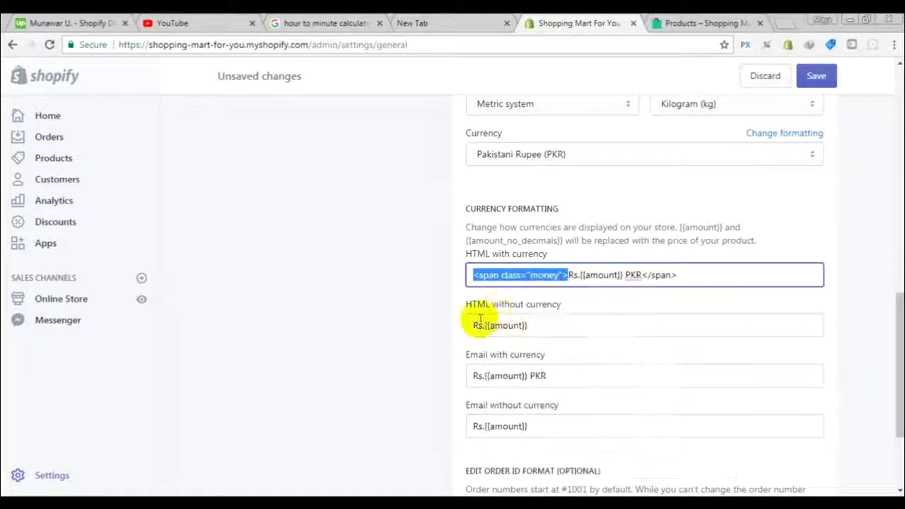
click(473, 325)
right_click(471, 324)
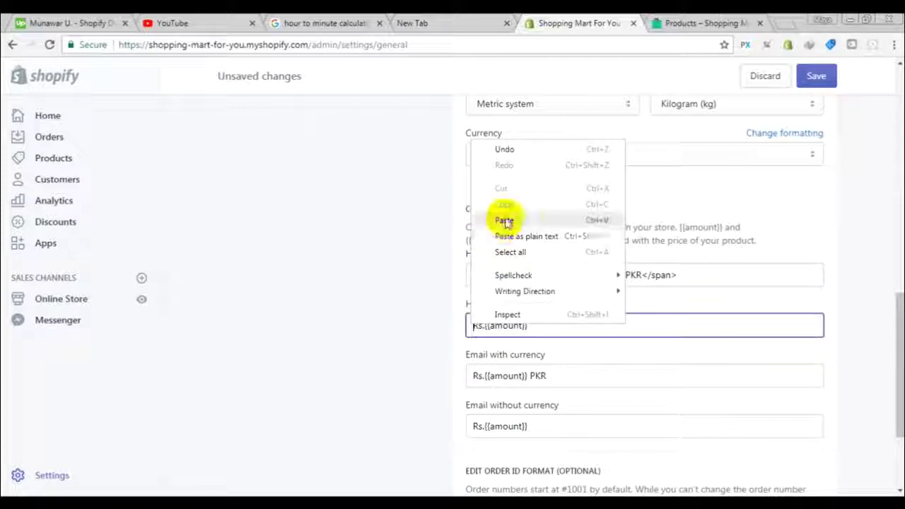
click(505, 220)
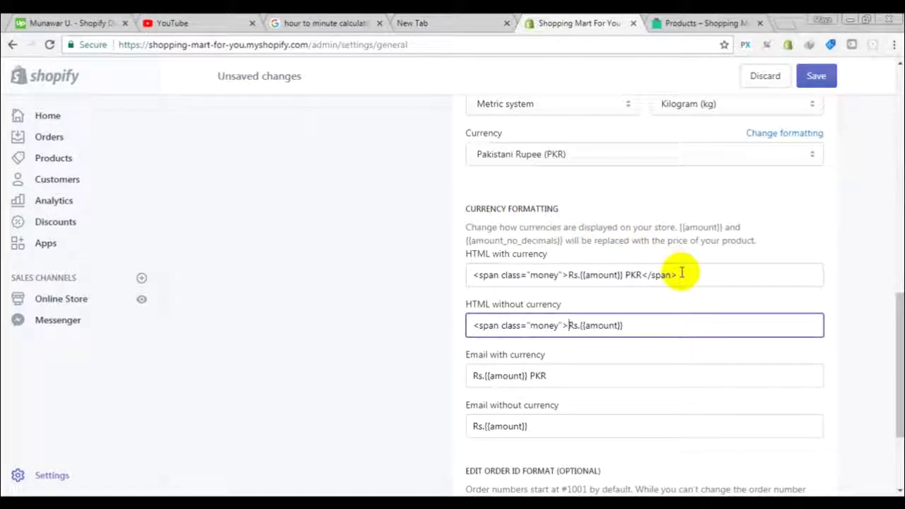
Copy the closing </span> tag and paste it after Rs.{{amount}} in HTML without currency.
drag(681, 275, 645, 274)
right_click(646, 274)
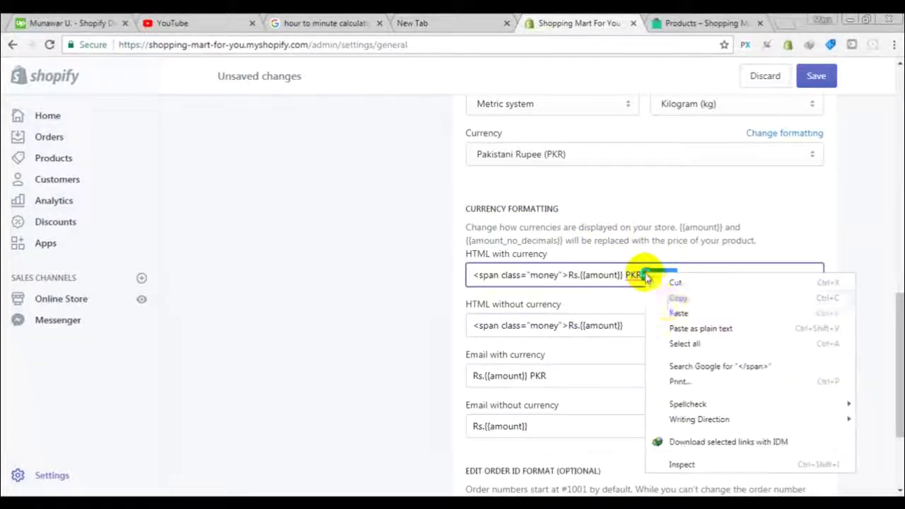
click(672, 300)
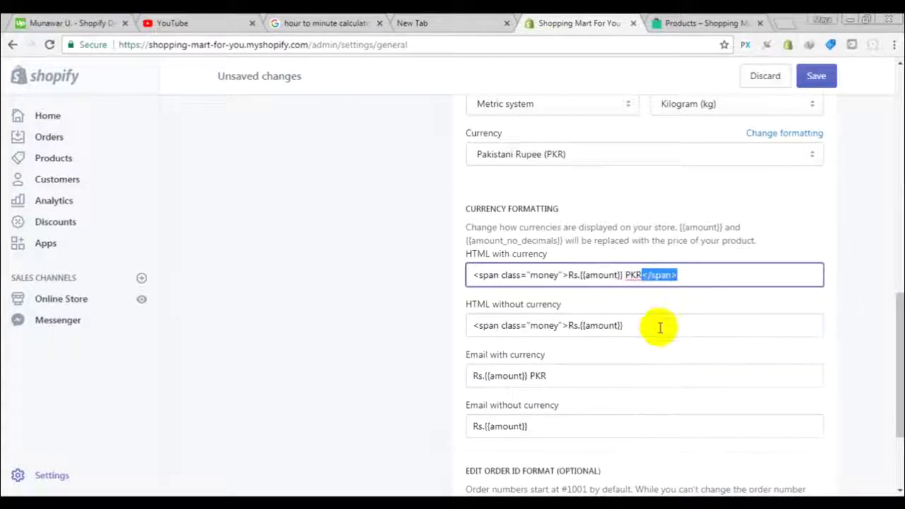
click(648, 325)
right_click(648, 325)
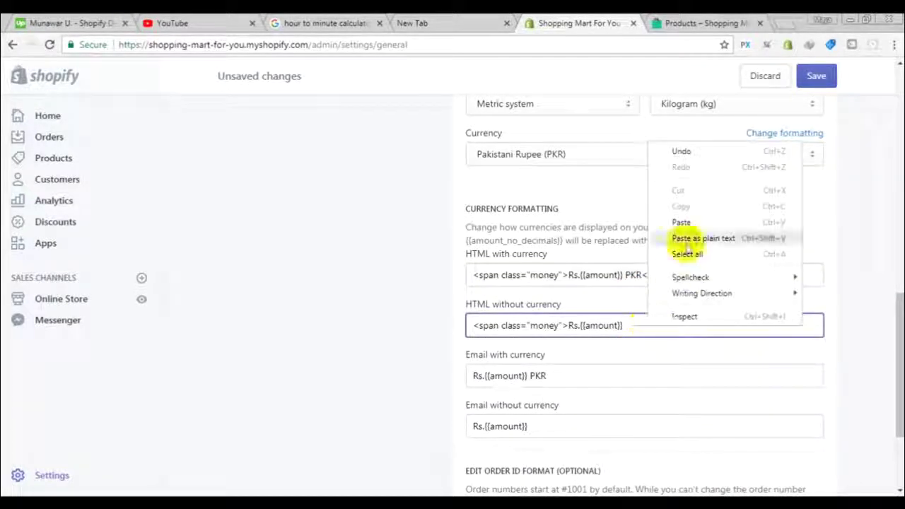
click(699, 220)
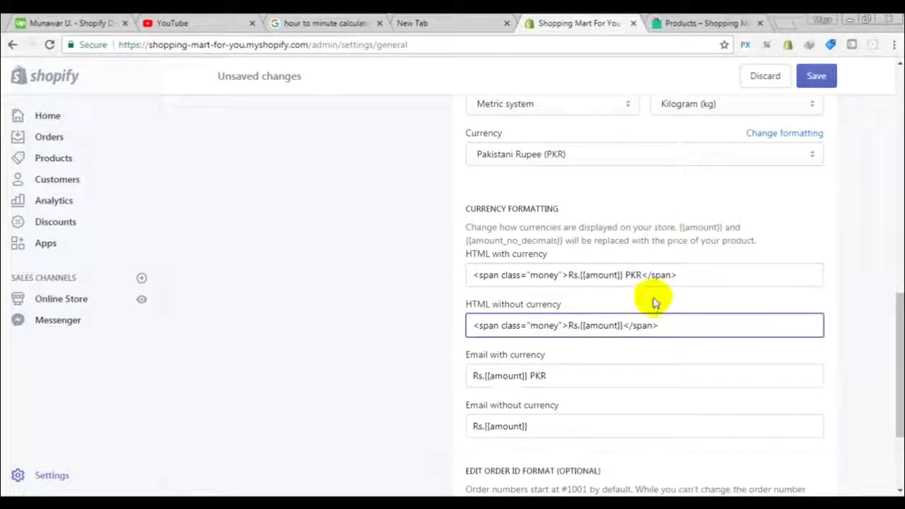
Save the money-span currency formatting changes in General settings.
click(819, 76)
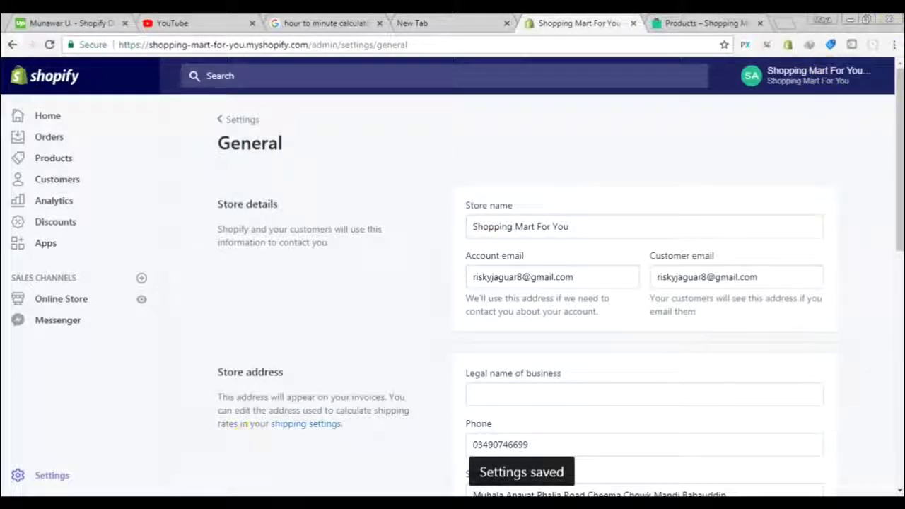
Reload the storefront products page and dismiss the popup to see the bulb priced £0.10.
click(702, 28)
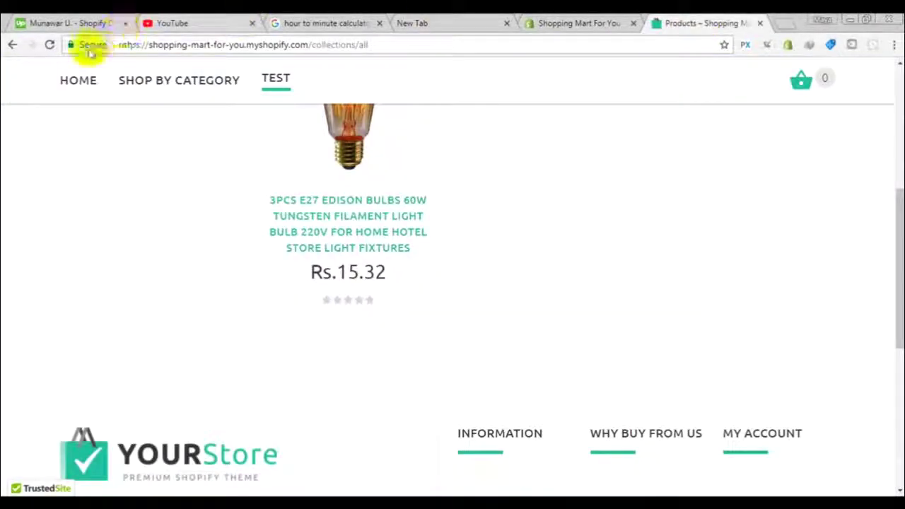
click(49, 46)
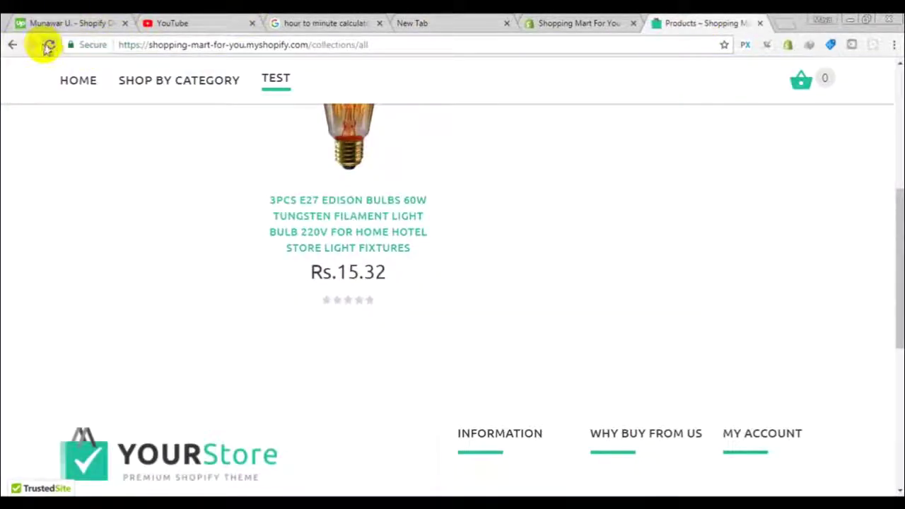
click(48, 46)
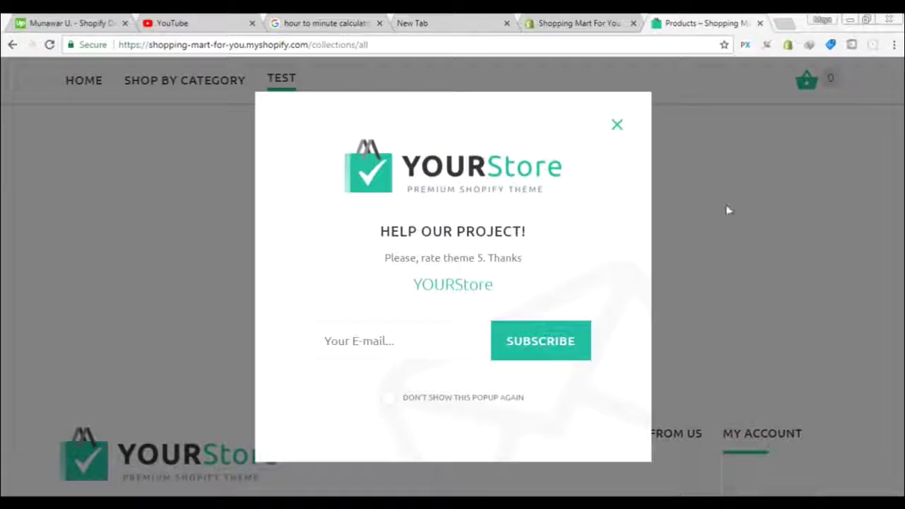
click(615, 128)
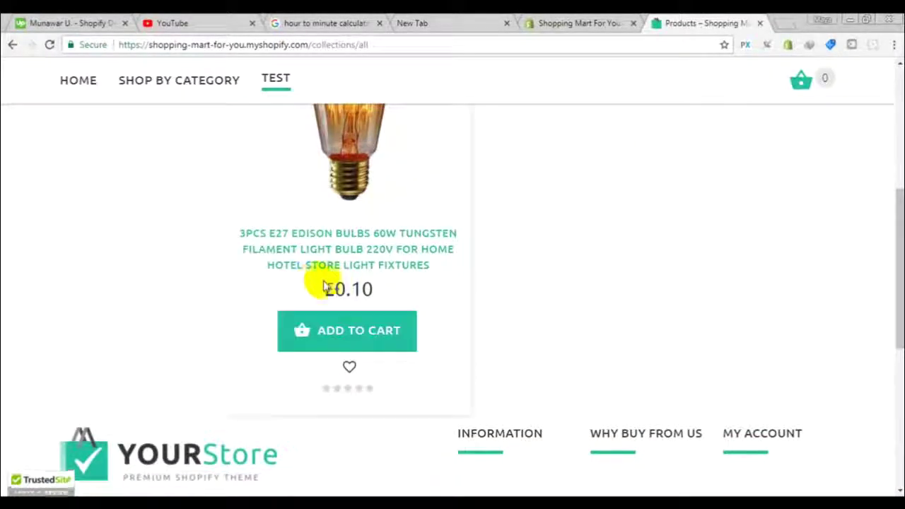
Switch the storefront currency to USD and check the bulb price of $0.14.
scroll(580, 288, up, 2)
scroll(580, 288, up, 3)
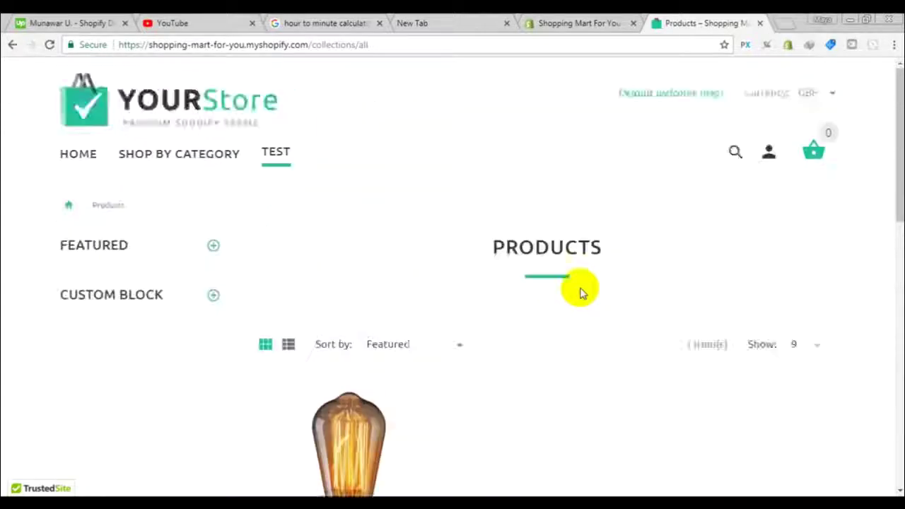
click(832, 92)
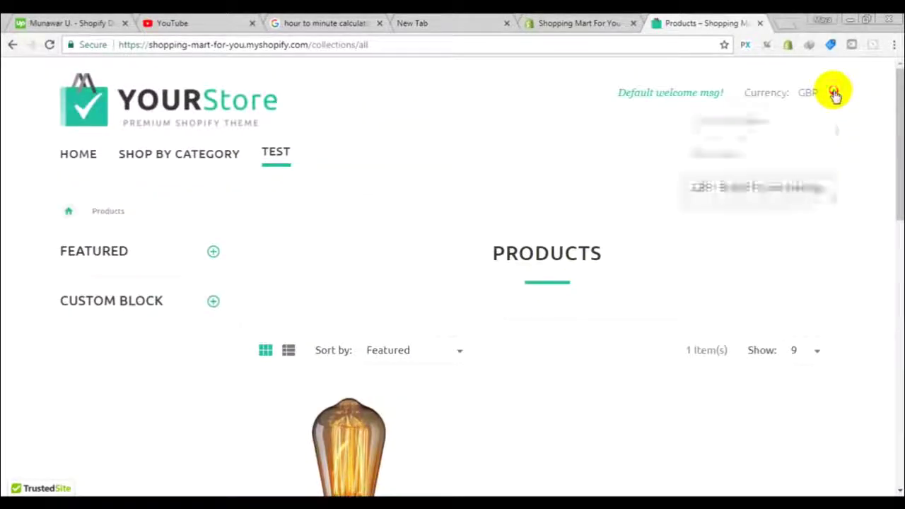
click(818, 121)
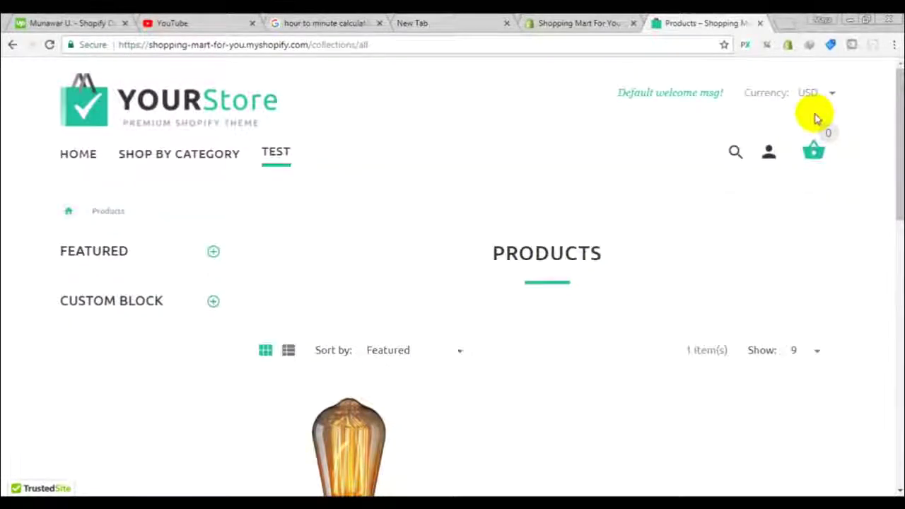
scroll(817, 119, down, 5)
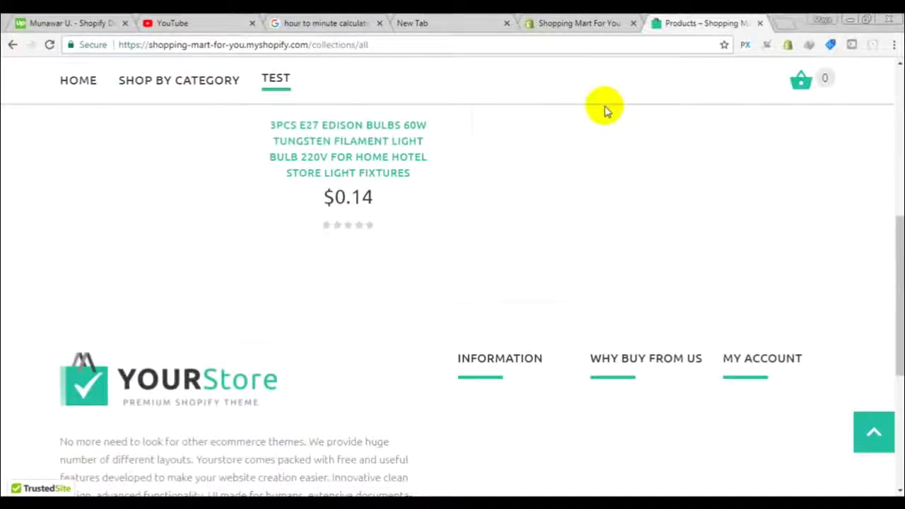
Switch the storefront currency to EUR and check the bulb price of €0.11.
scroll(595, 157, up, 2)
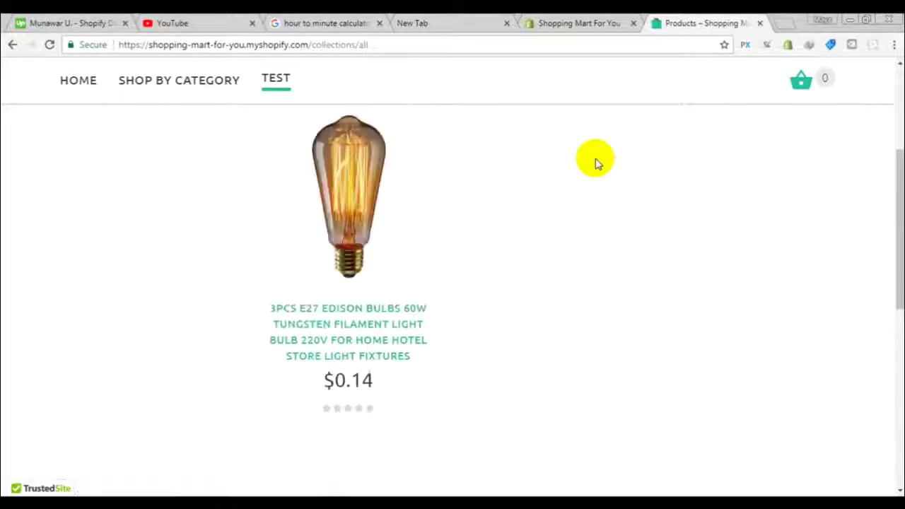
scroll(595, 157, up, 3)
click(815, 94)
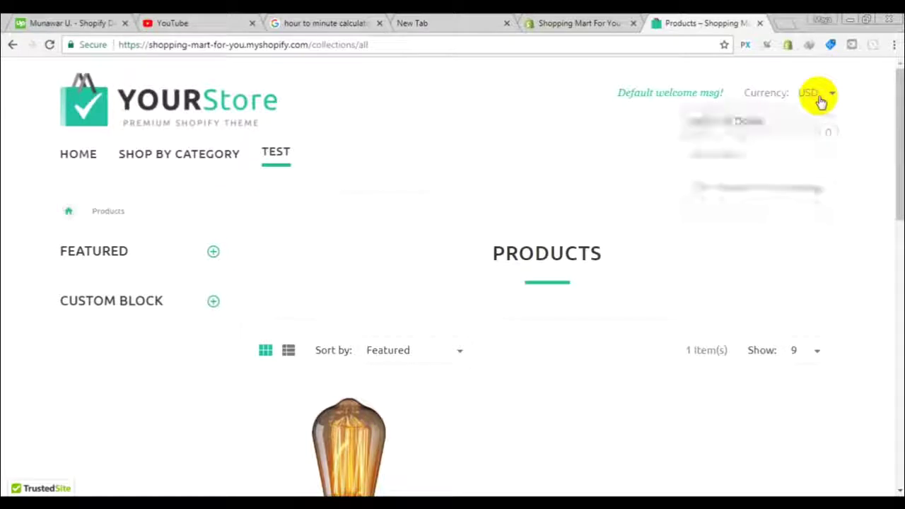
click(781, 155)
scroll(670, 214, down, 5)
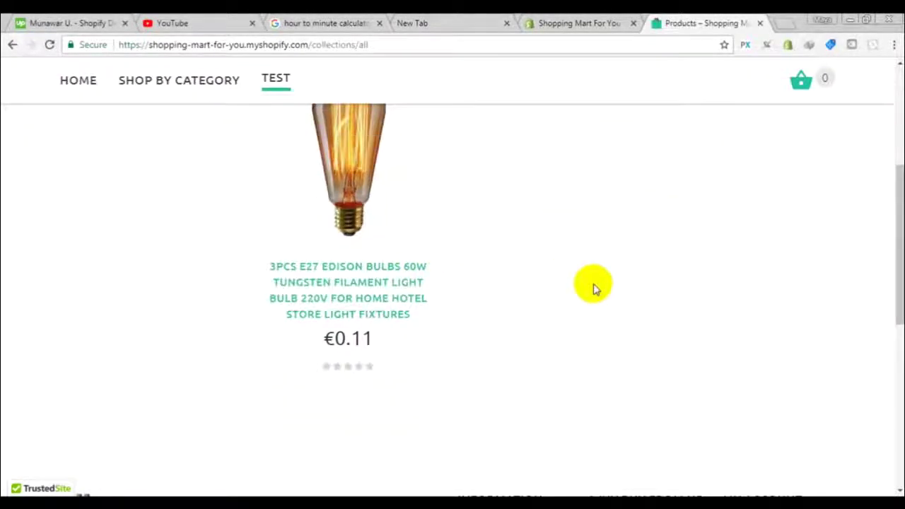
scroll(593, 287, up, 5)
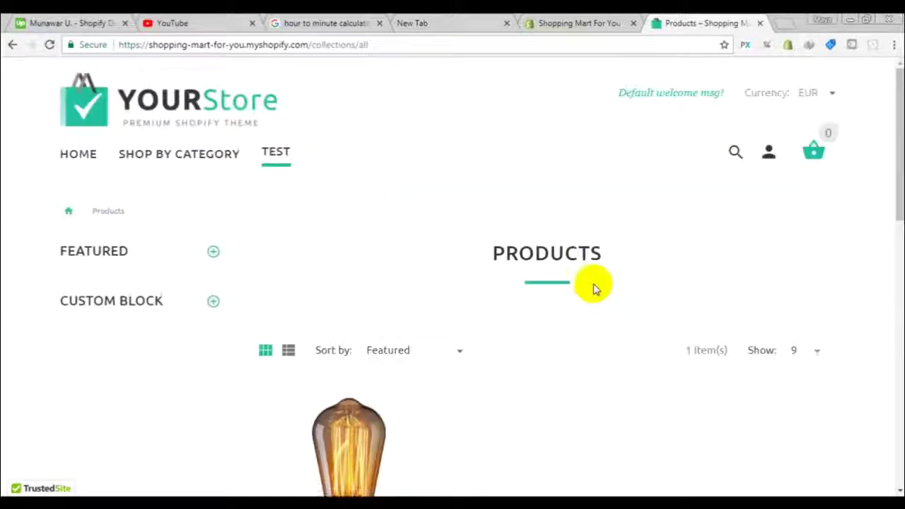